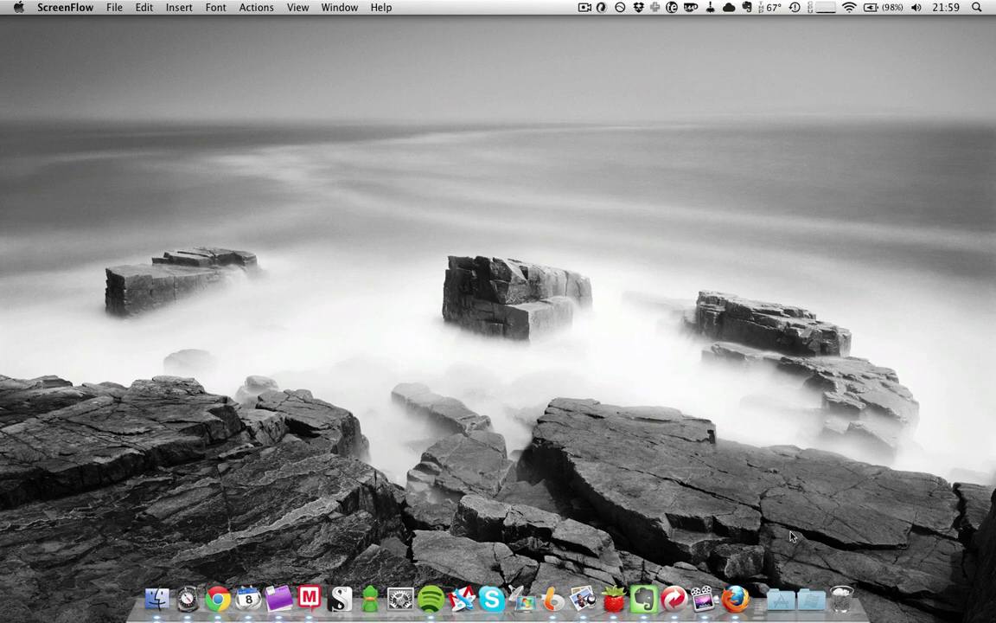
- Browse the contents of the Applications folder, then close the applications grid
click(780, 600)
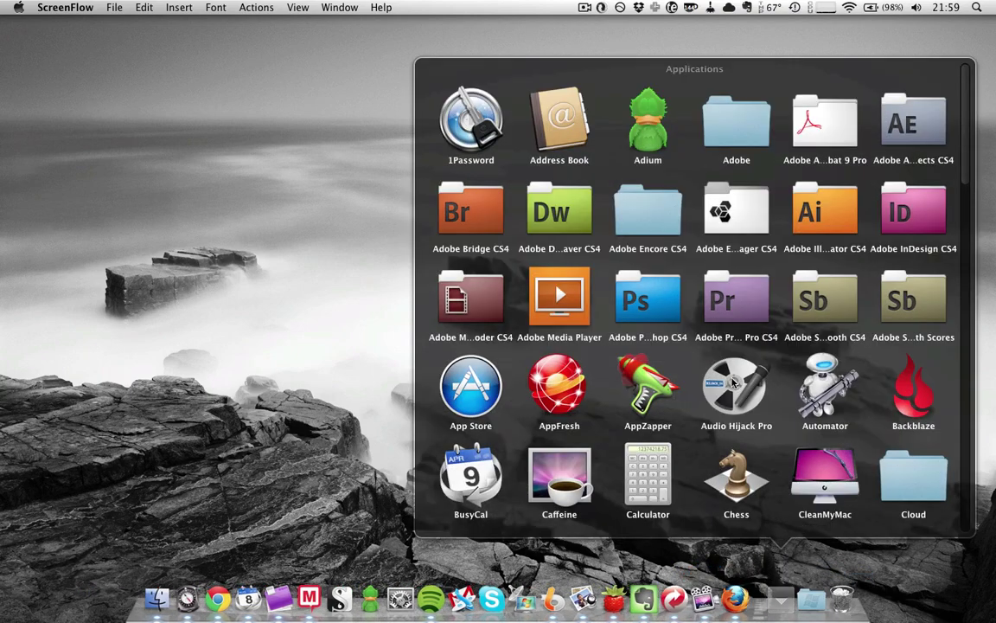
scroll(732, 383, down, 5)
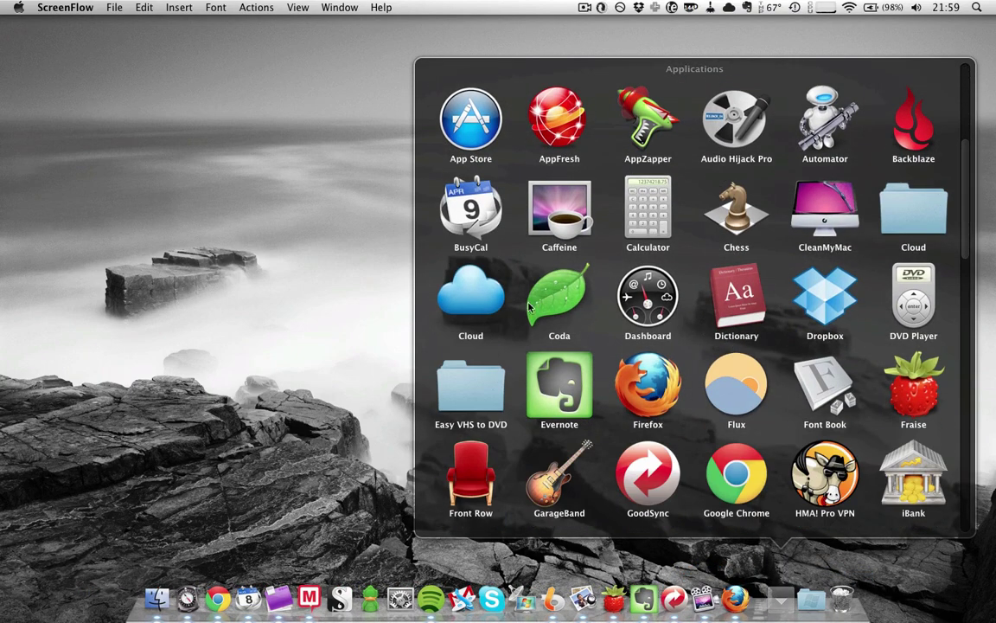
click(381, 302)
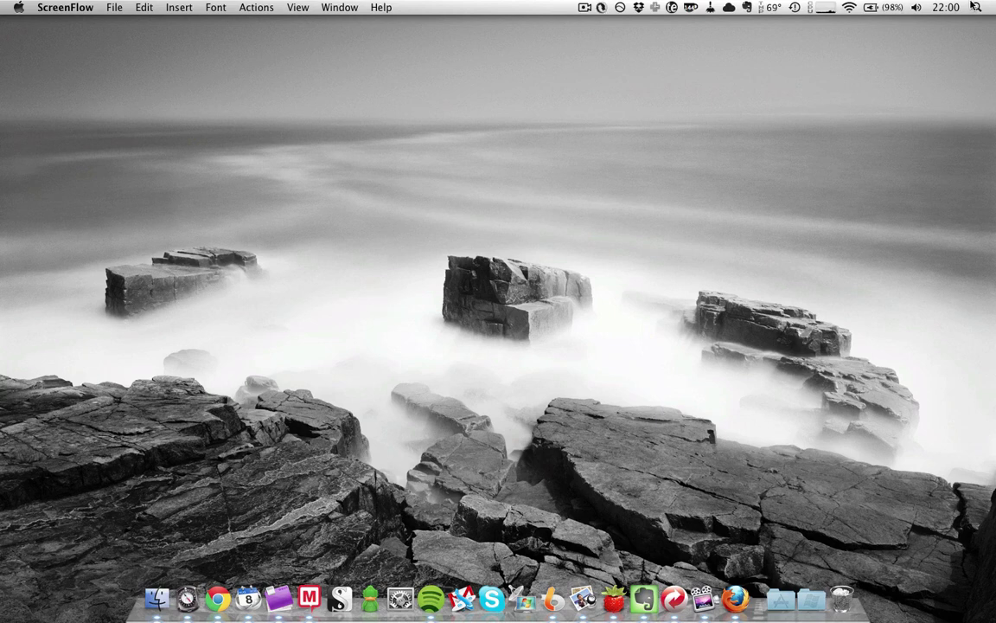
- Launch OmniFocus from a Spotlight search for 'omni' and close its main window
click(976, 7)
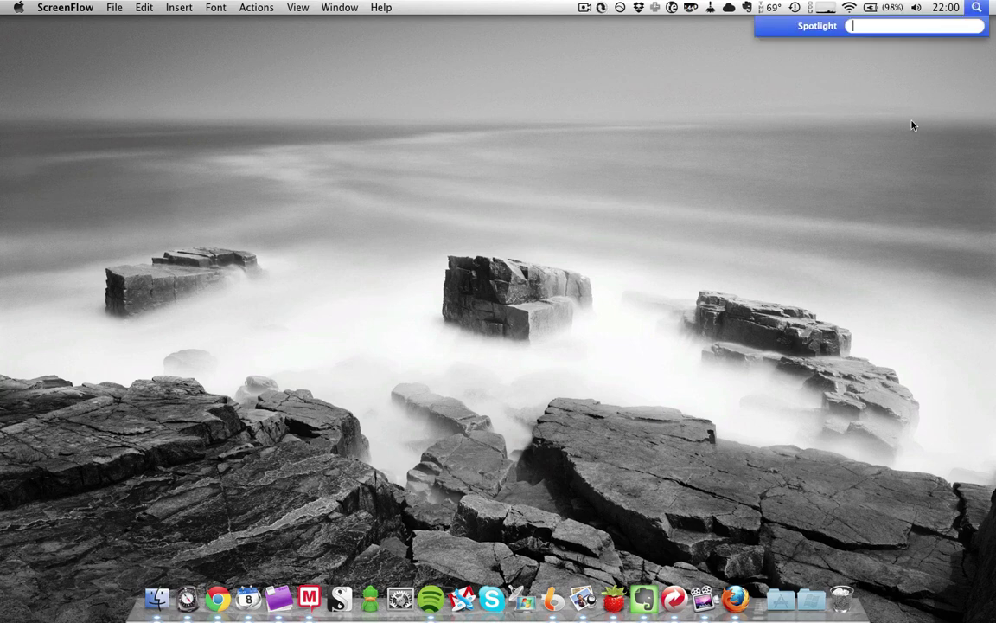
text(omni)
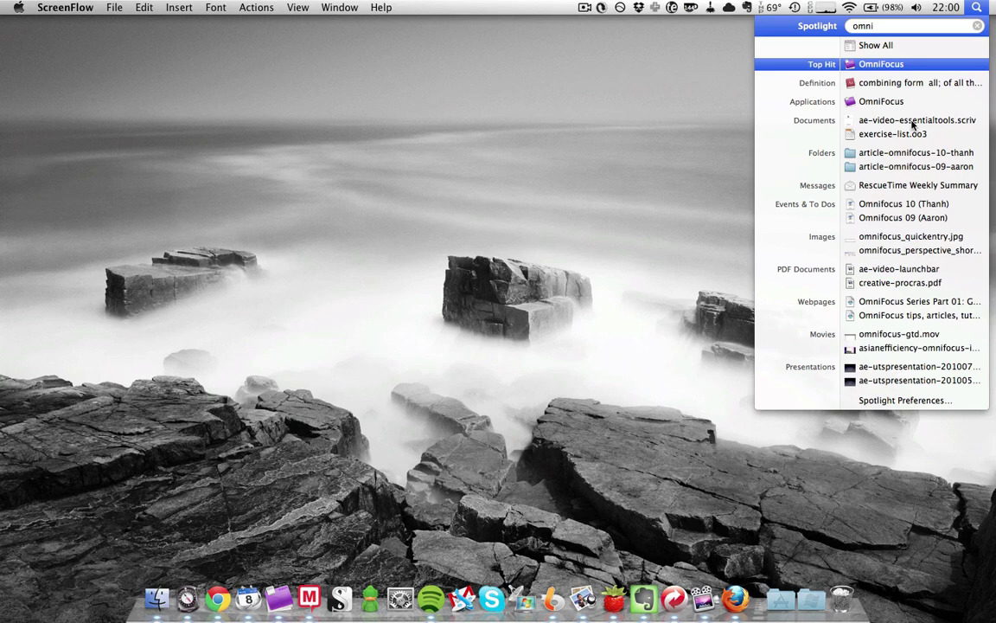
key(Return)
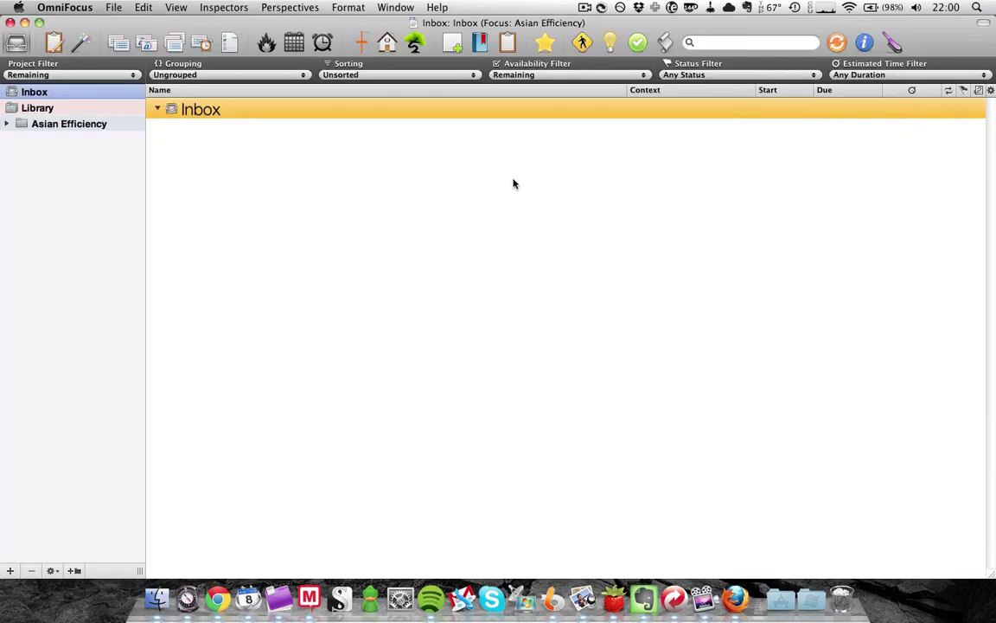
click(11, 22)
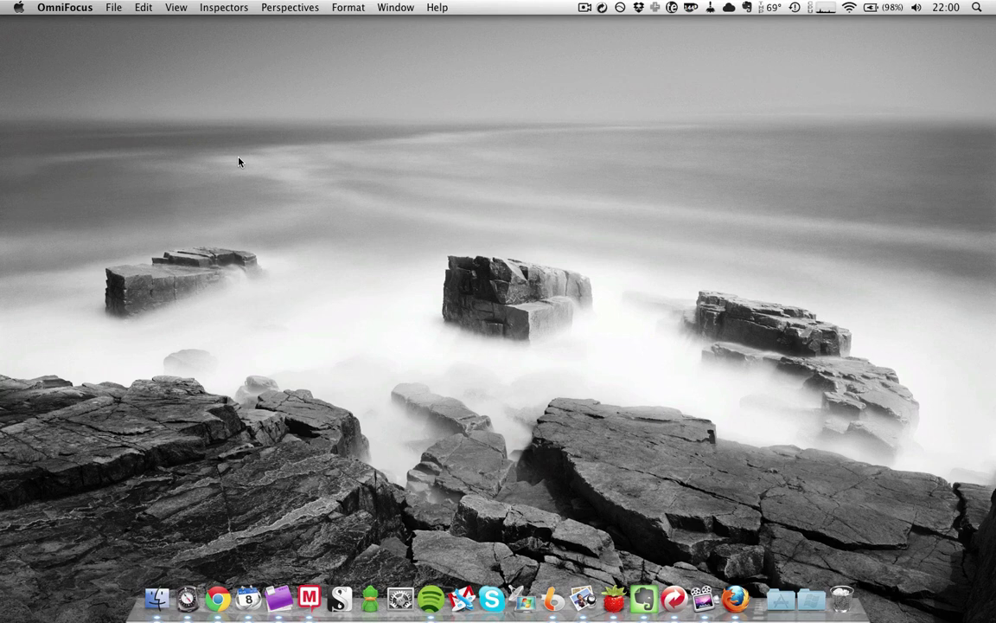
key(super+space)
key(BackSpace)
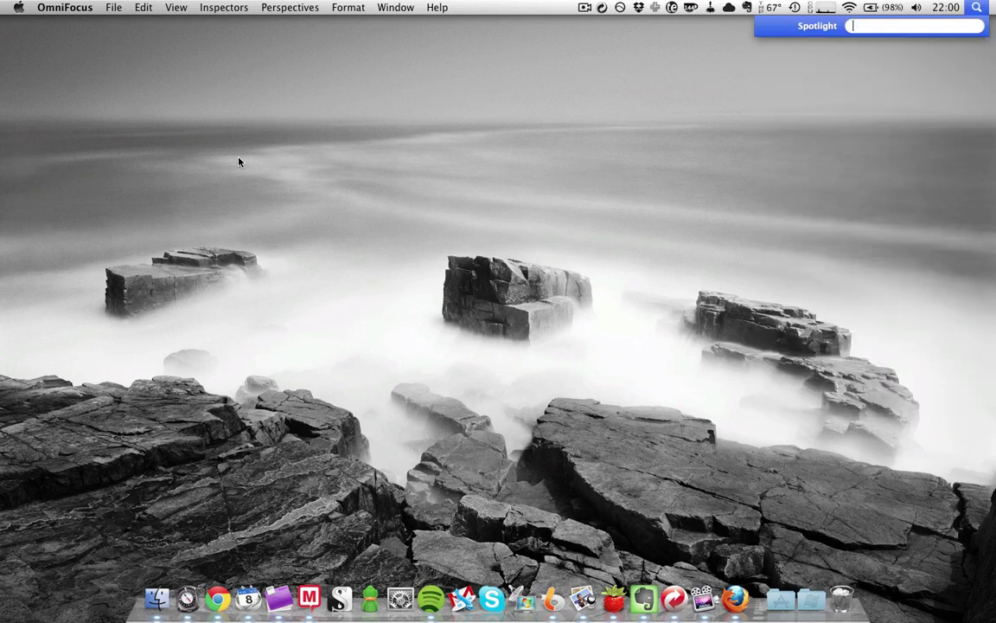
text(pho)
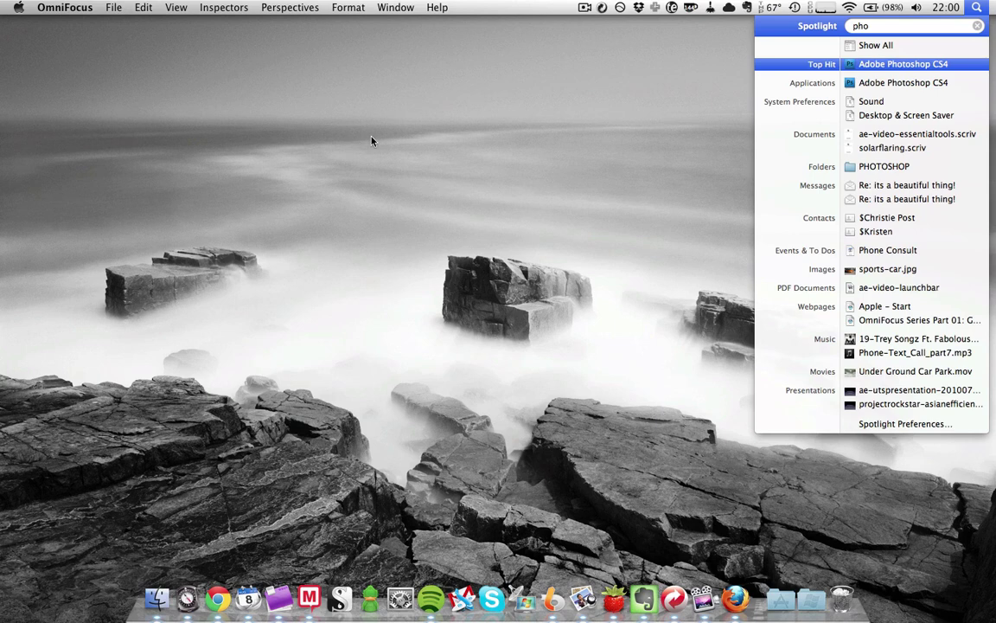
key(Return)
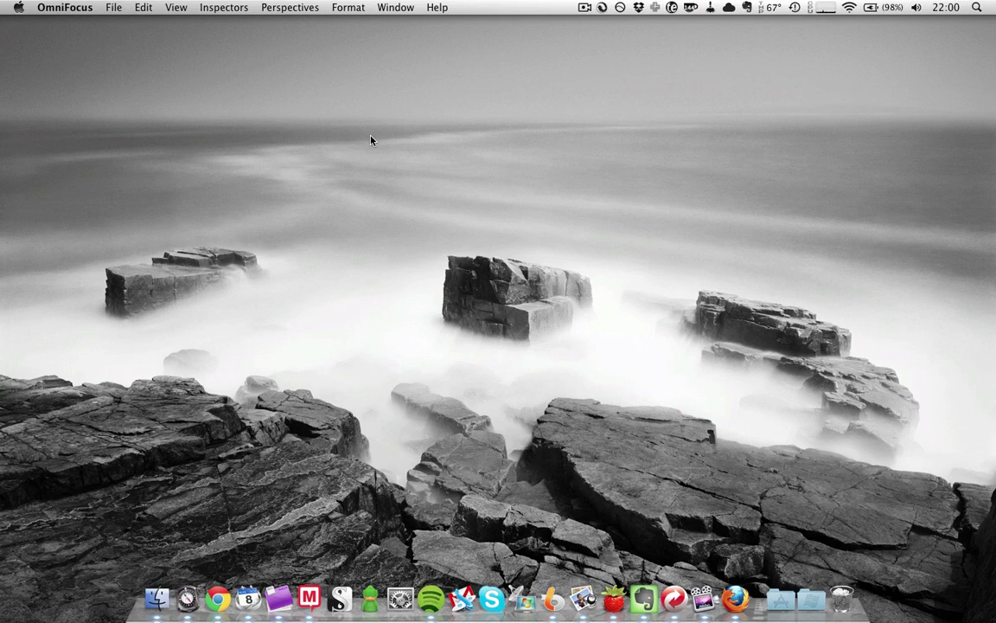
key(super+space)
text(p)
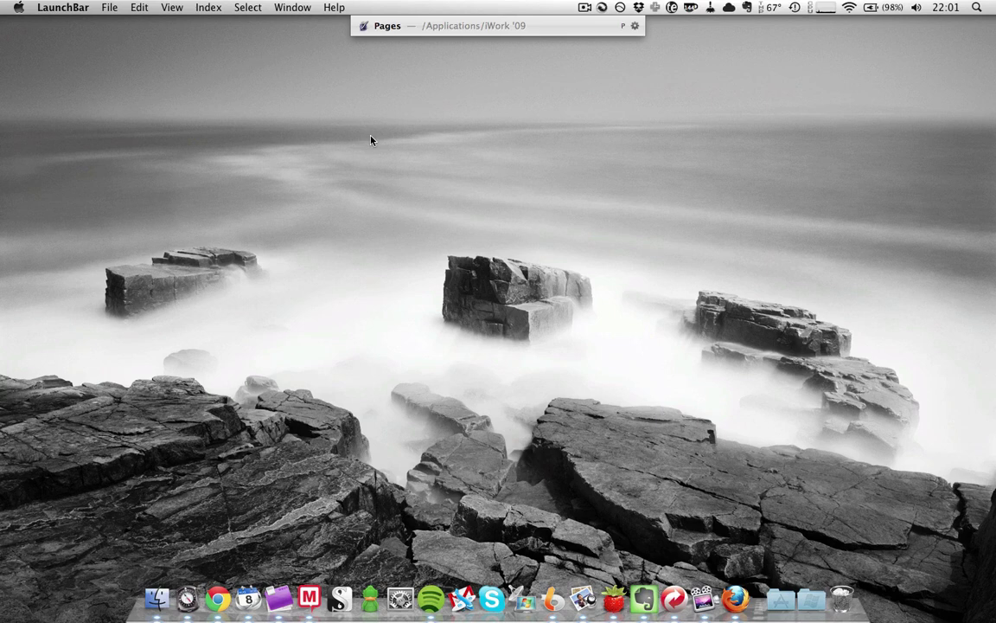
text(age)
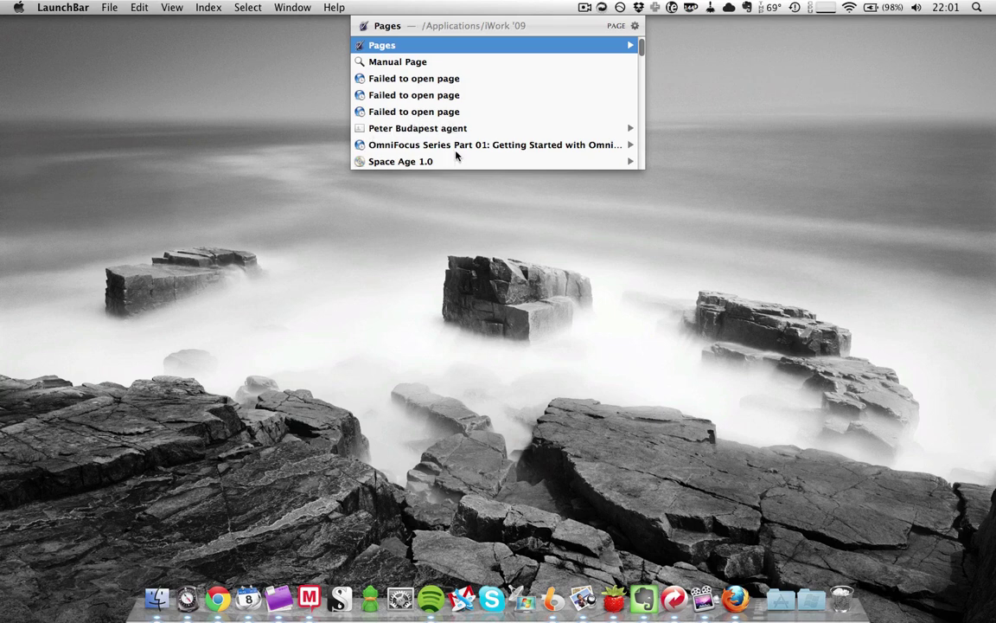
key(Return)
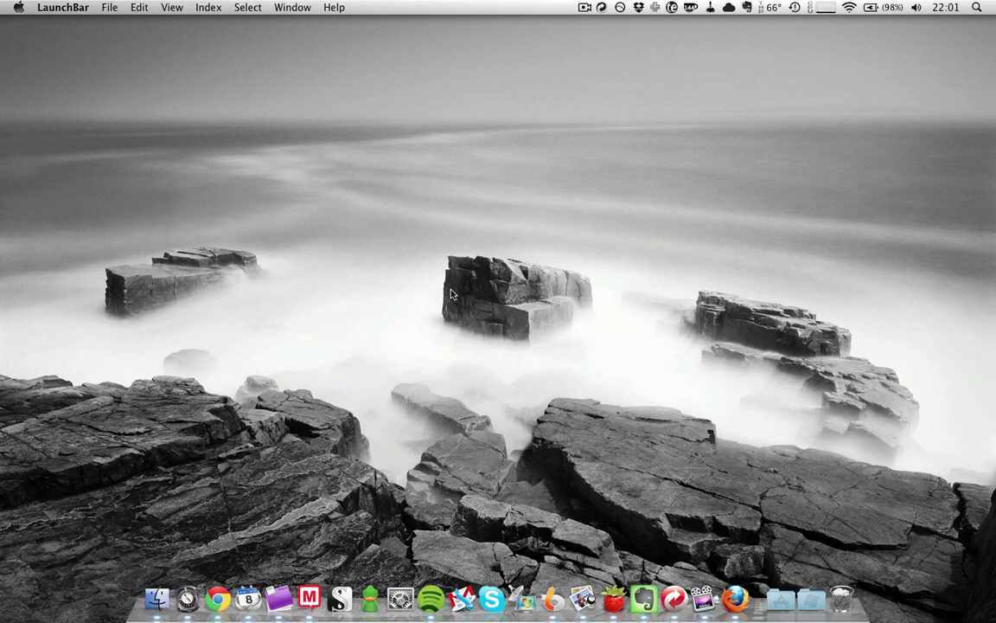
- Search LaunchBar for 'of' so OmniFocus from /Applications comes up as the top match
key(super+space)
text(page)
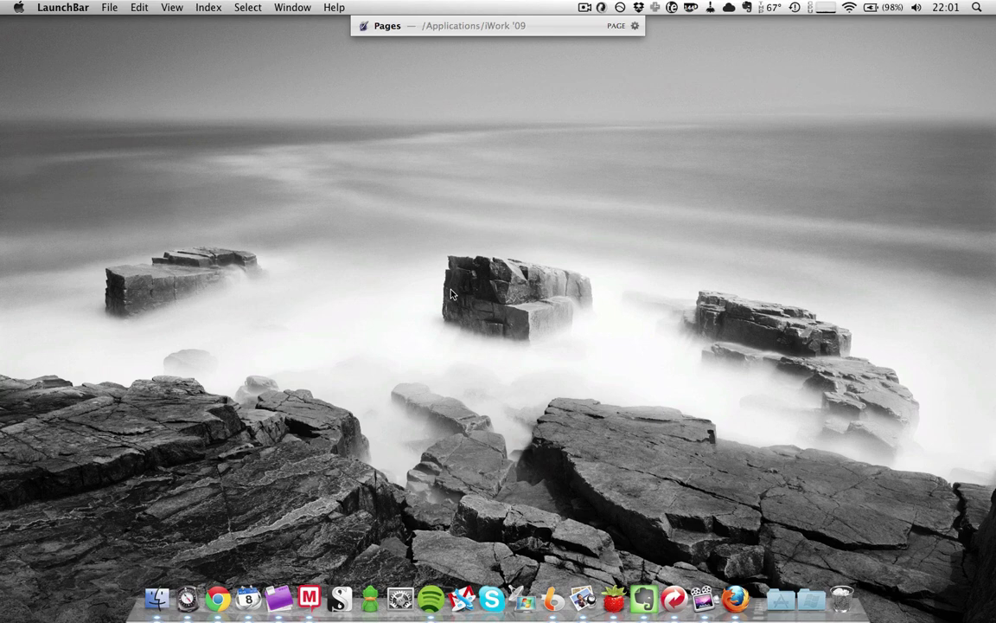
text(of)
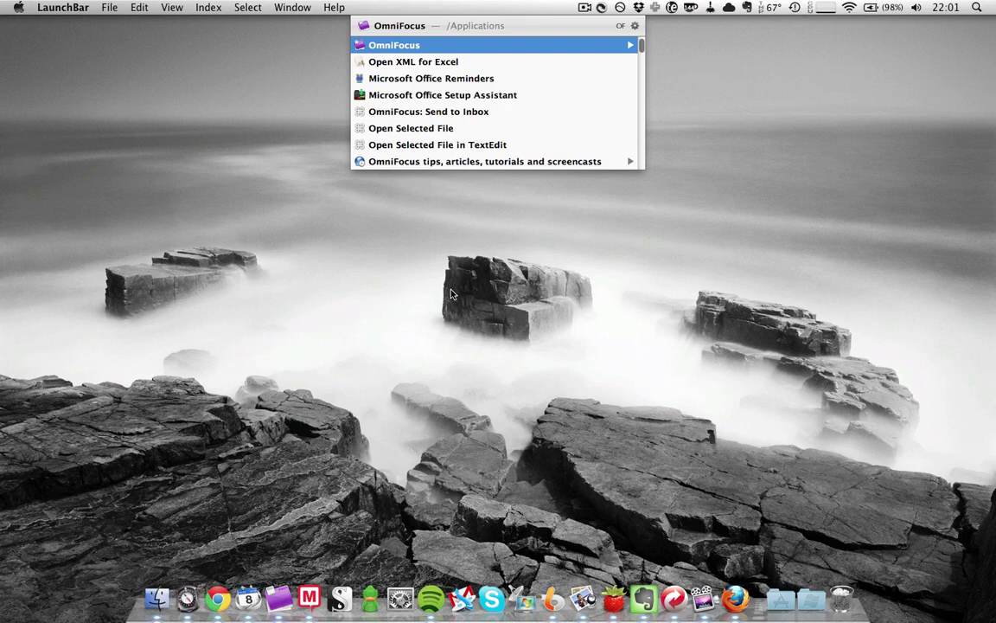
key(Escape)
key(super+space)
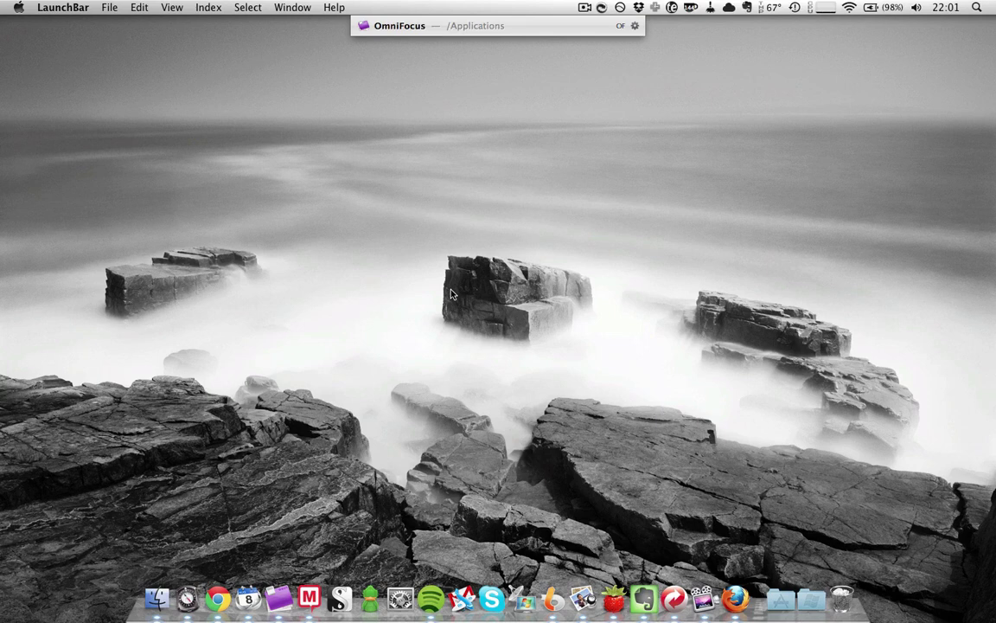
- Look up BusyCal with 'bc', then show Adobe Photoshop CS4 as the top match for 'ps'
text(bc)
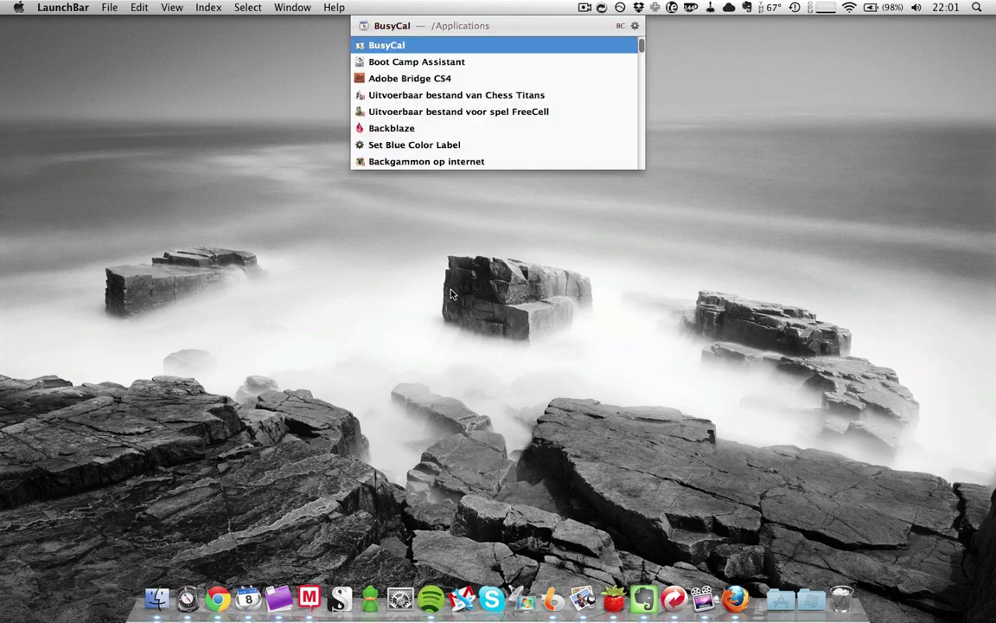
key(Escape)
key(super+space)
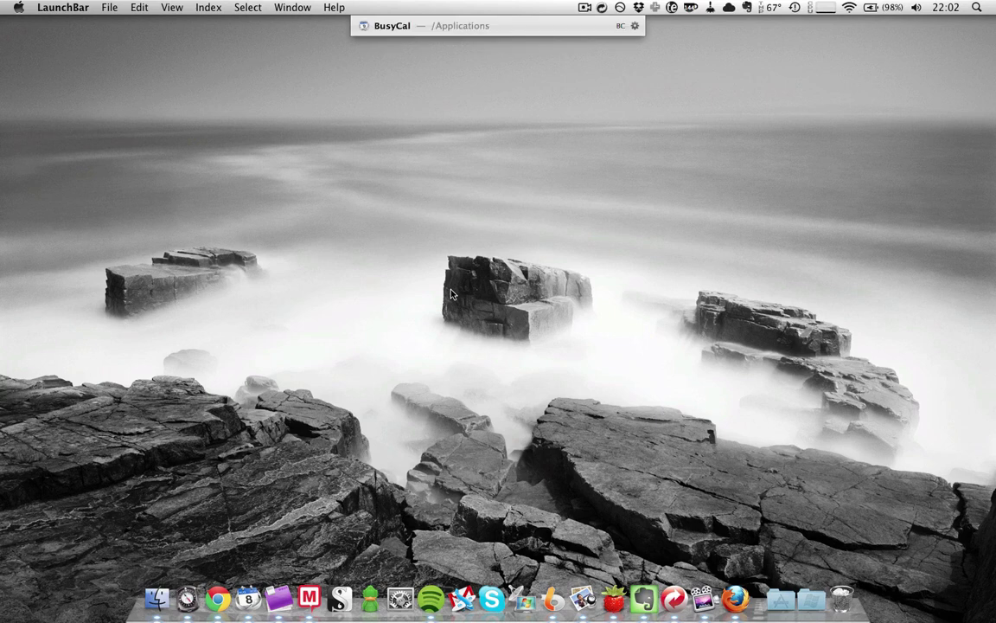
text(ps)
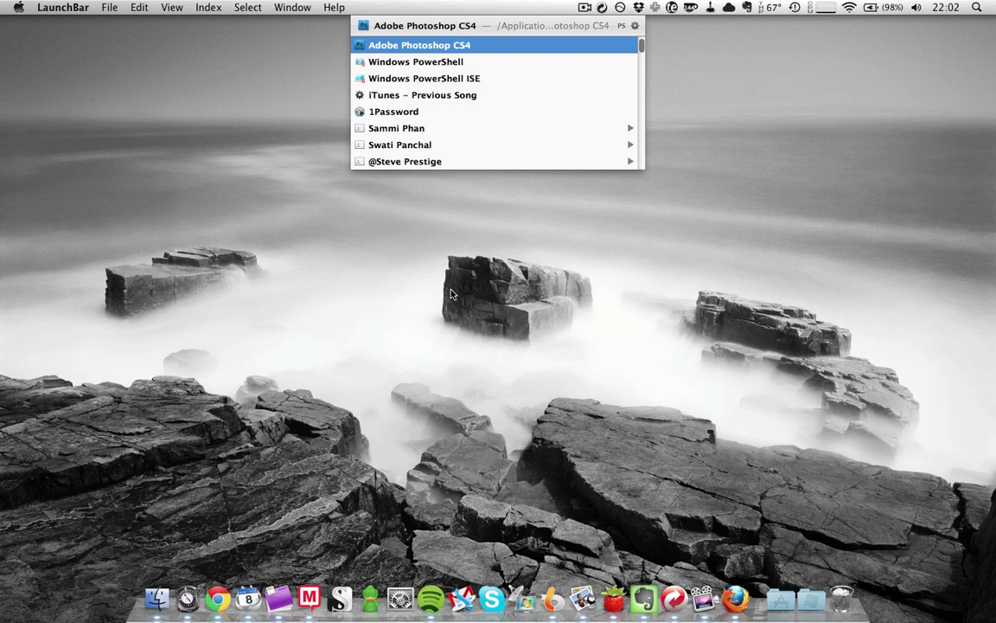
key(Escape)
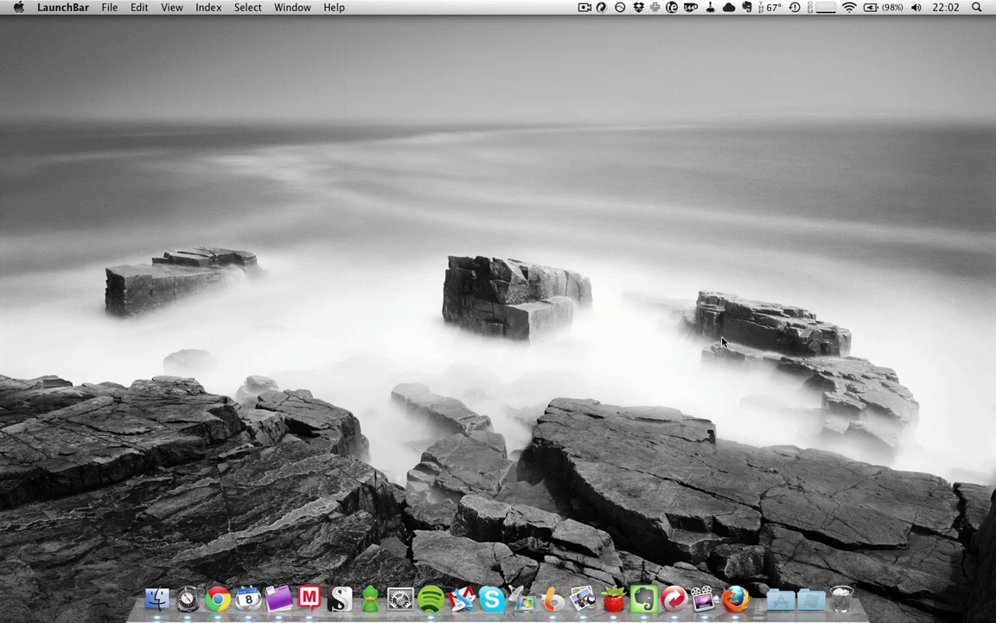
click(780, 599)
click(245, 413)
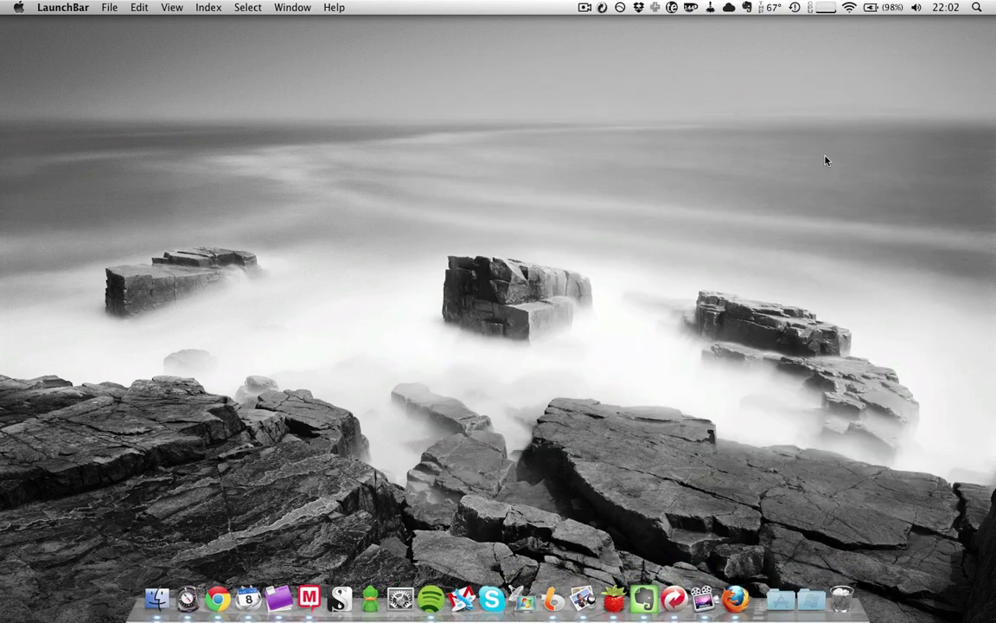
text(ps)
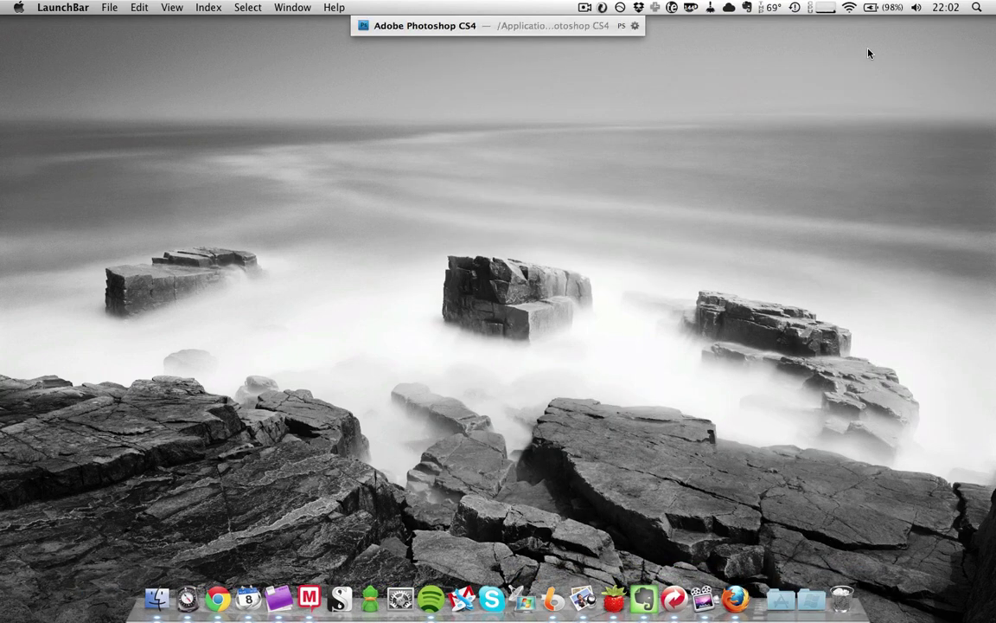
key(Escape)
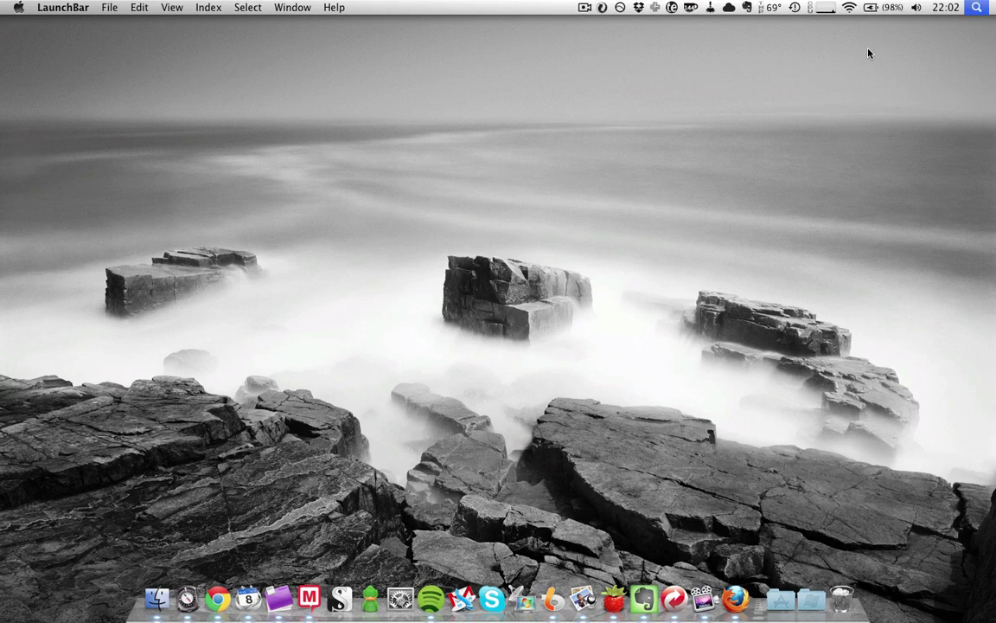
key(super+space)
text(phot)
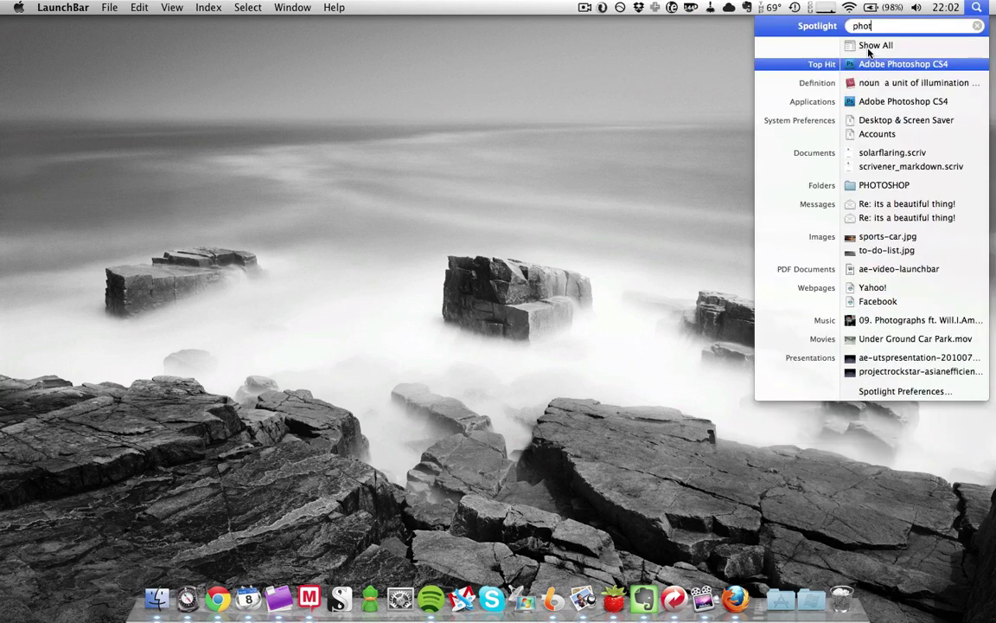
click(592, 159)
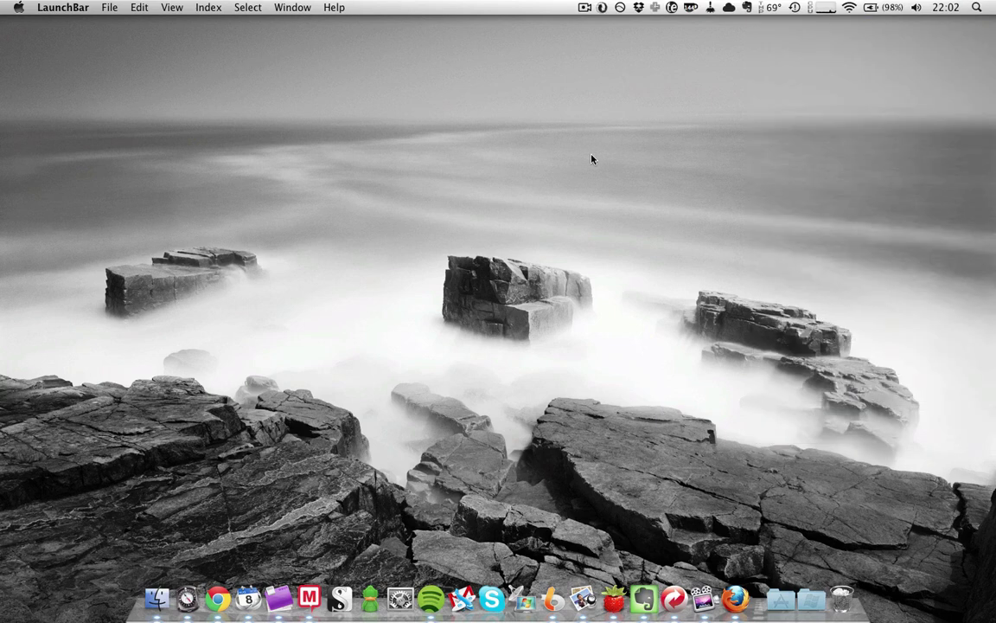
key(alt+space)
text(ps)
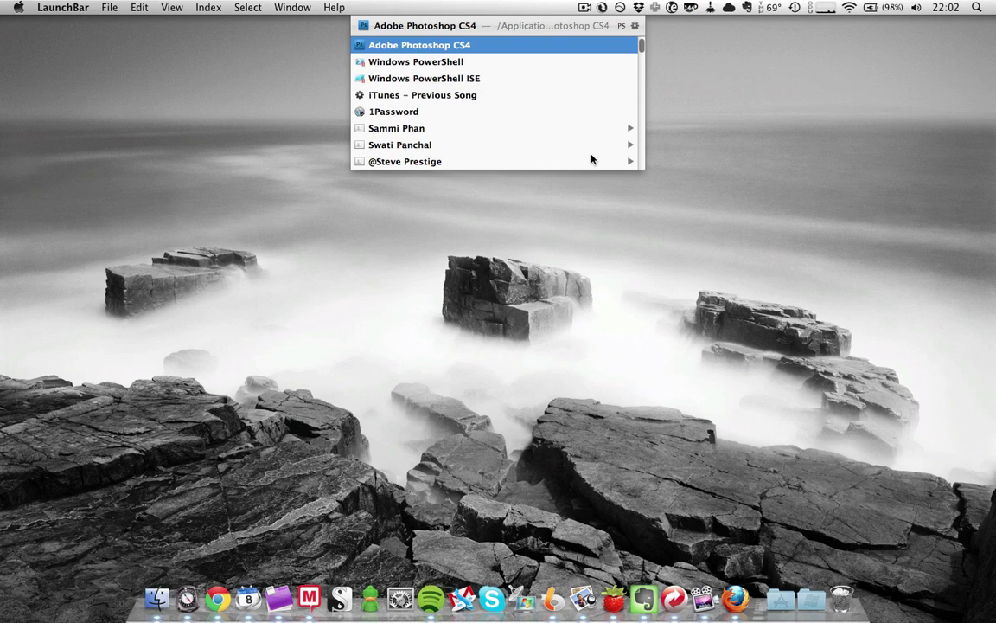
key(Escape)
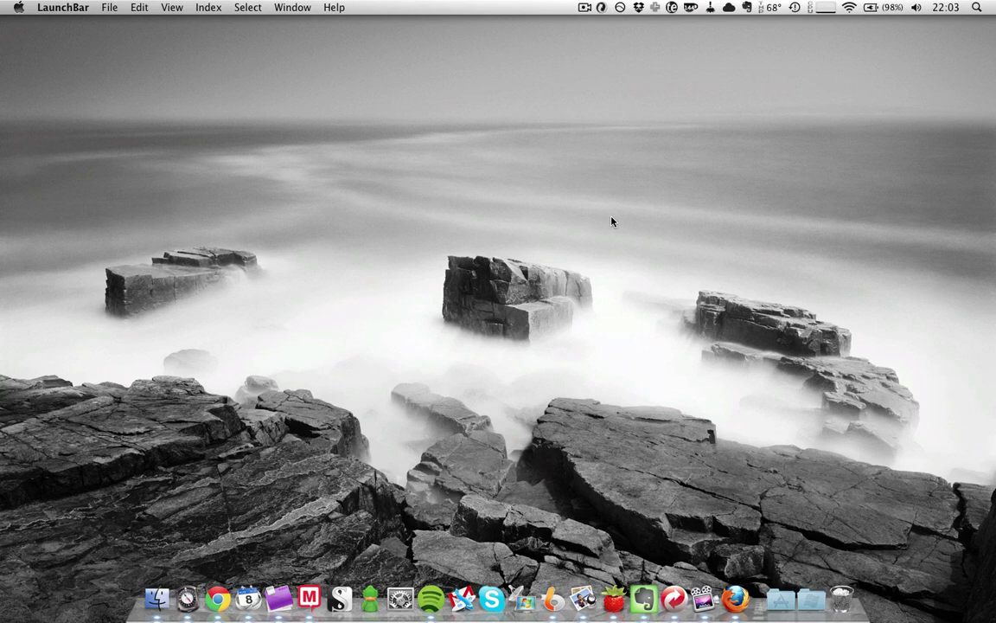
- Run a LaunchBar search for 'f', then close it and its result list
key(super+space)
text(f)
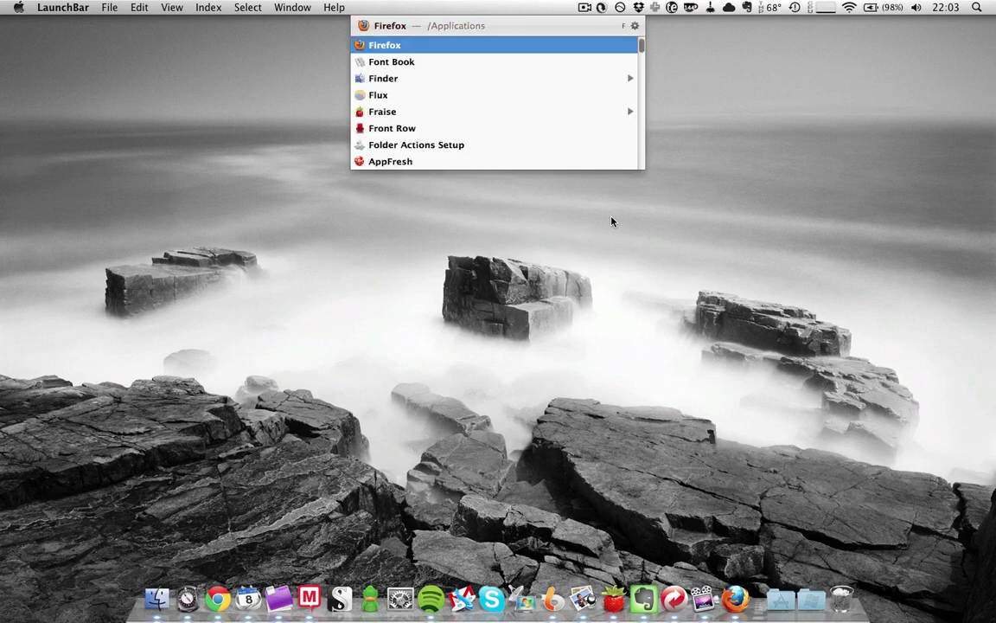
key(Return)
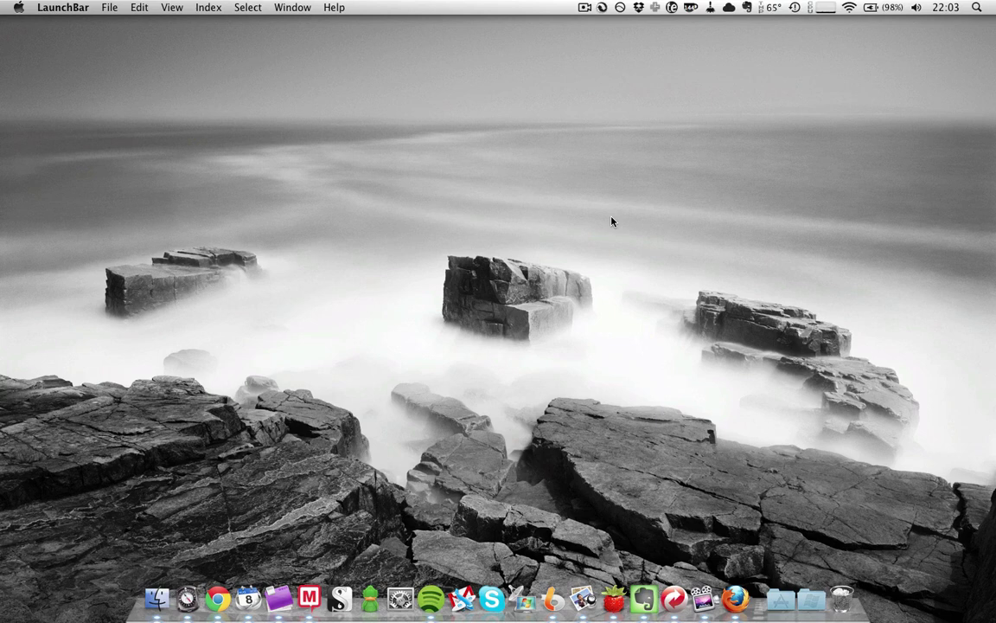
- Search 'f' again and step through the matches between Firefox and Fraise
key(super+space)
text(f)
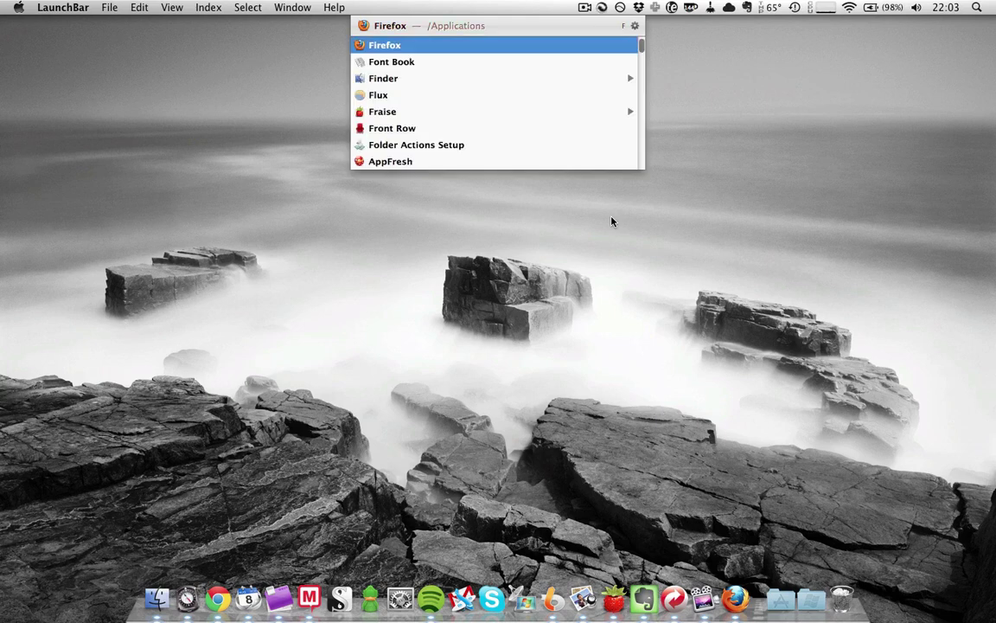
key(Down)
key(Down)
key(Down)
key(Down)
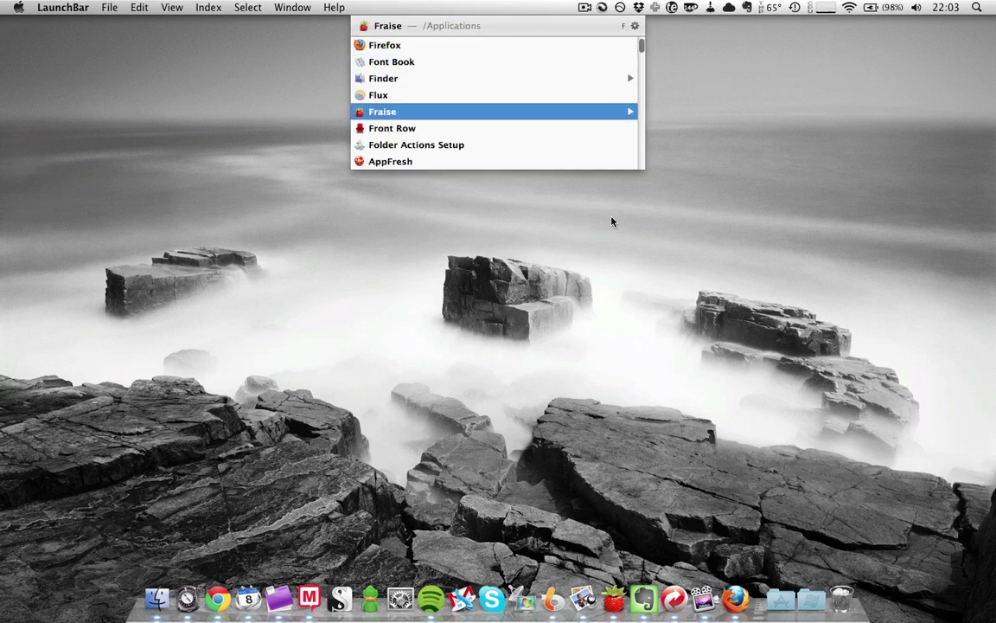
key(Up)
key(Up)
key(Up)
key(Up)
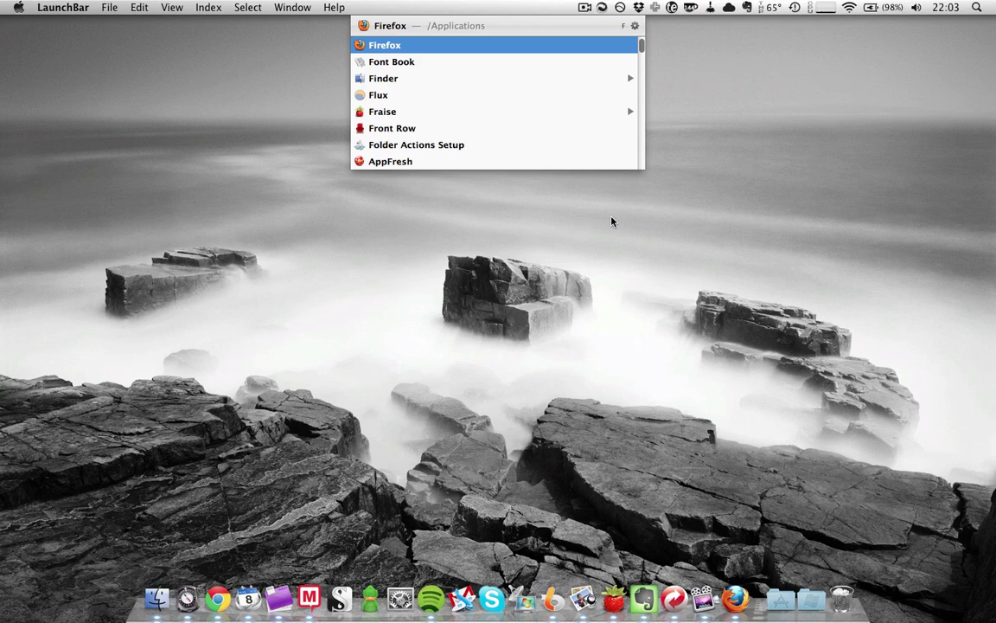
key(Down)
key(Down)
key(Down)
key(Down)
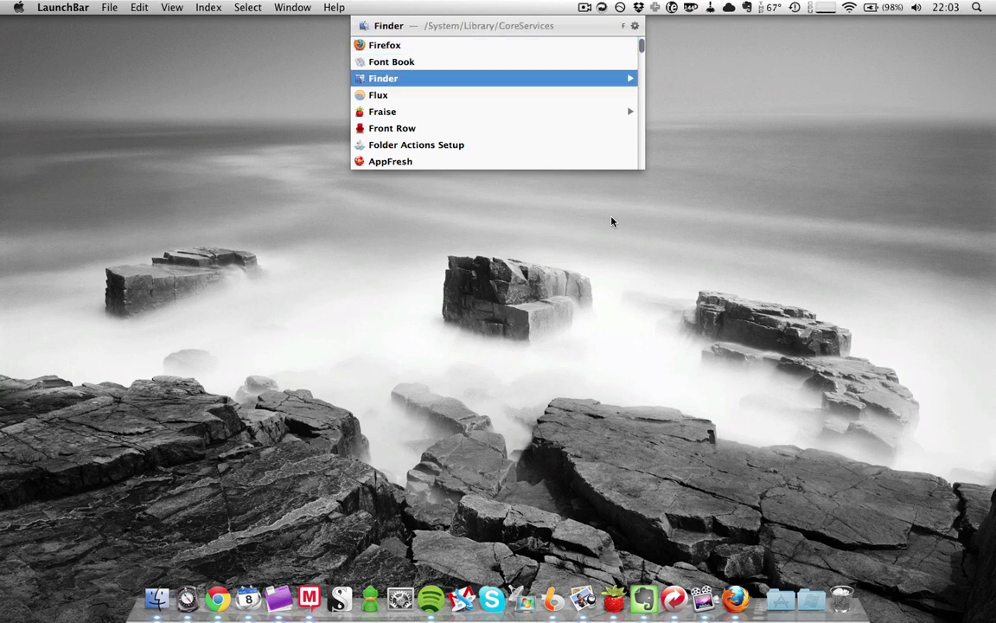
- Launch Fraise by moving down the F matches past Finder, then close its empty window
key(Escape)
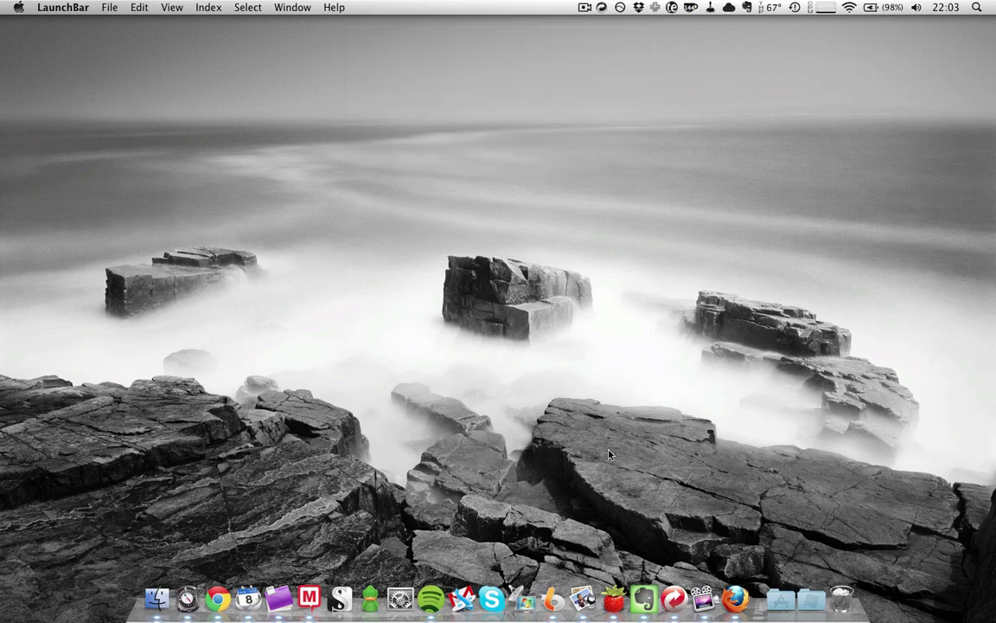
key(super+space)
key(Down)
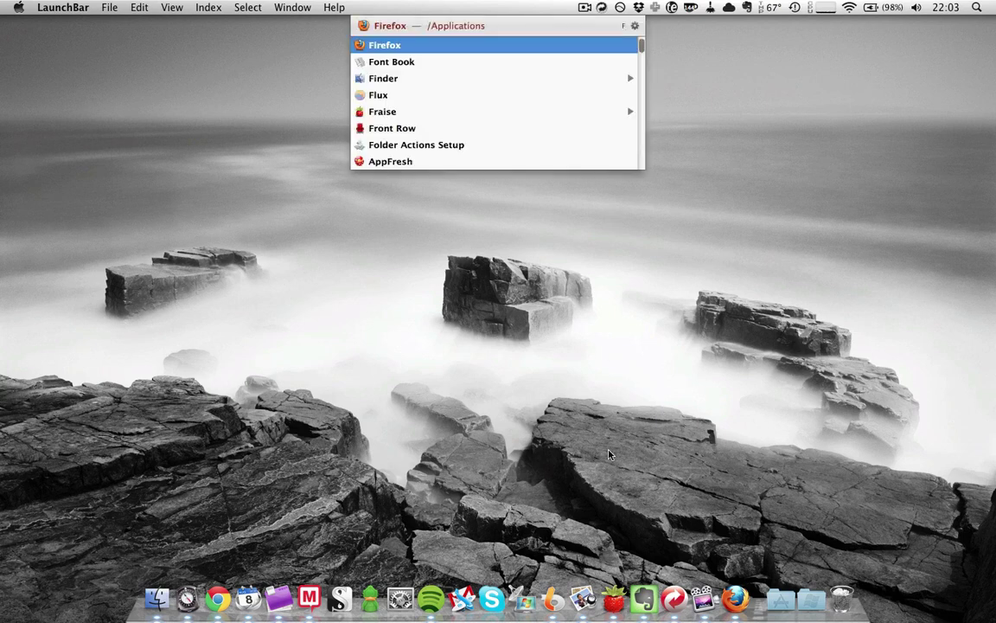
key(Down)
key(Down)
key(Down)
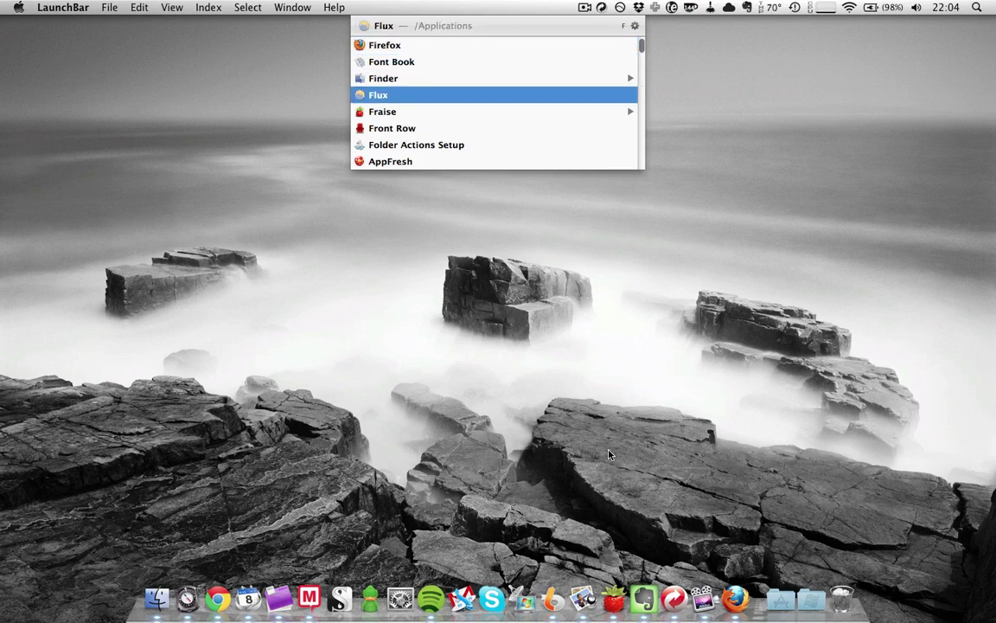
key(Down)
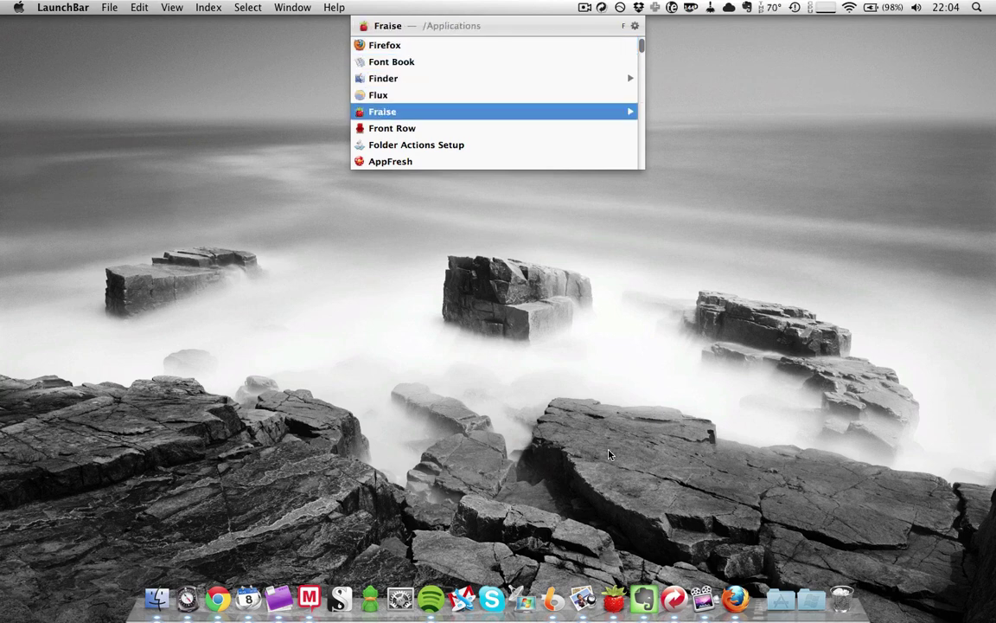
key(Return)
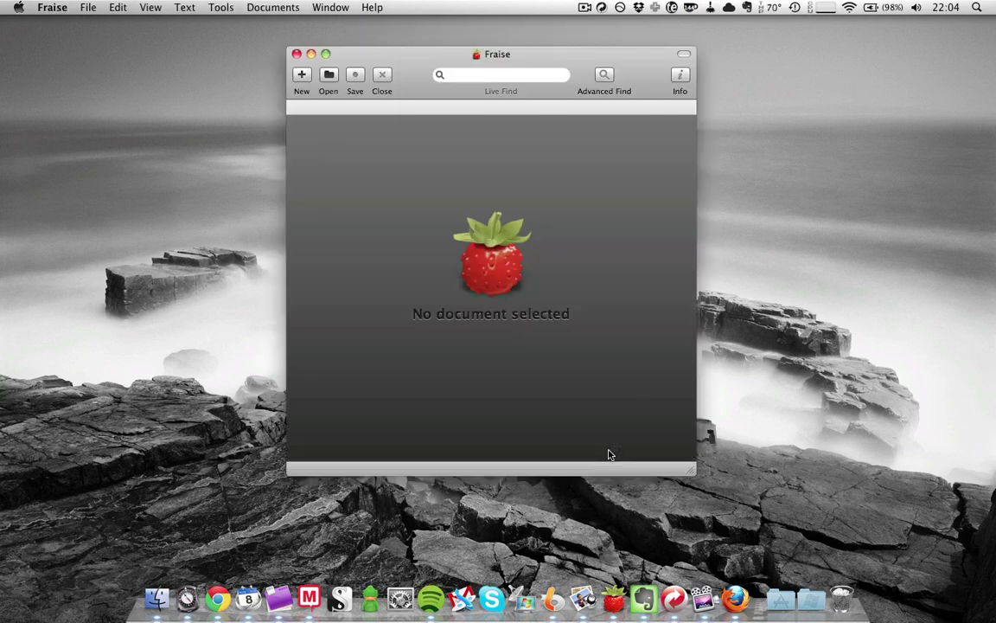
key(super+w)
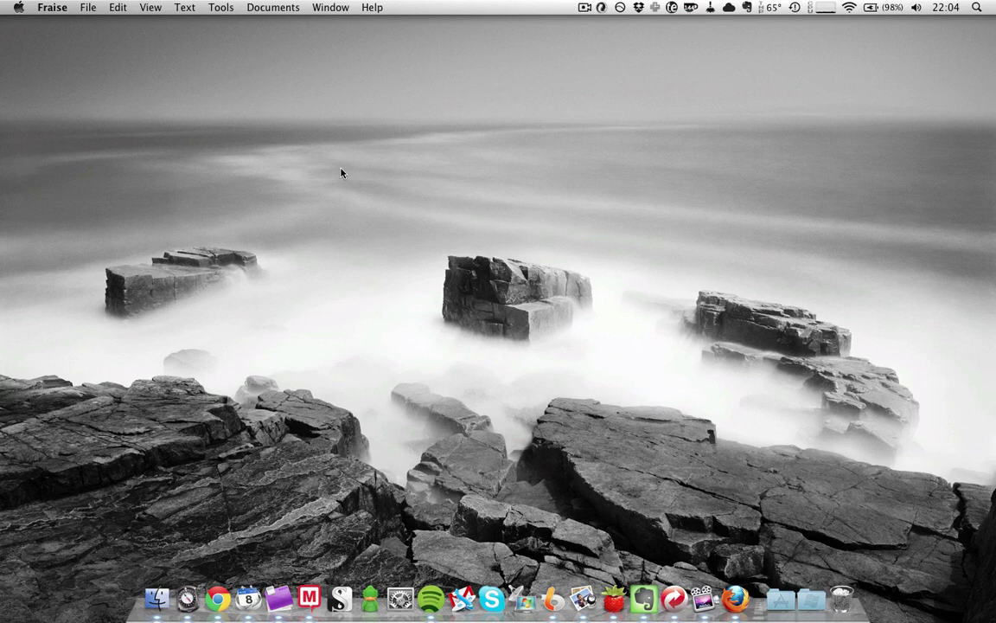
- Launch Fraise again as the top 'f' match, close its window, and reopen LaunchBar
key(super+space)
text(f)
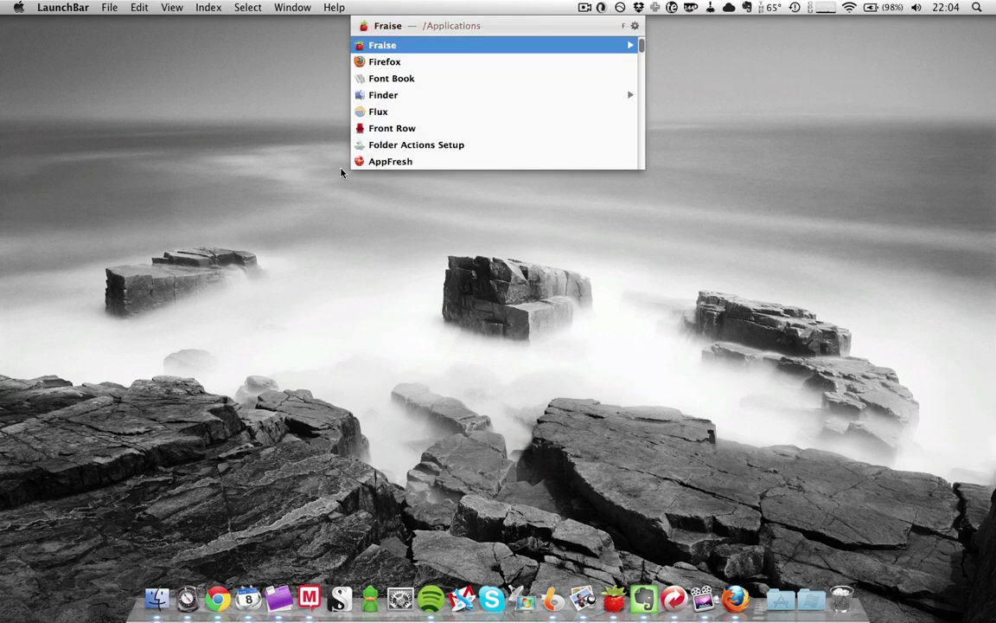
key(Return)
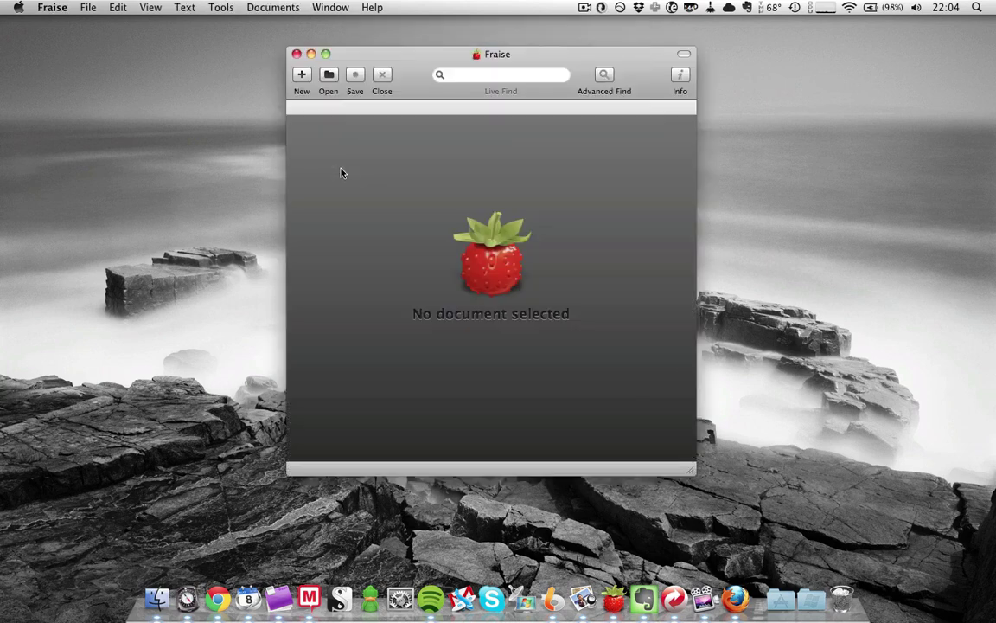
click(297, 53)
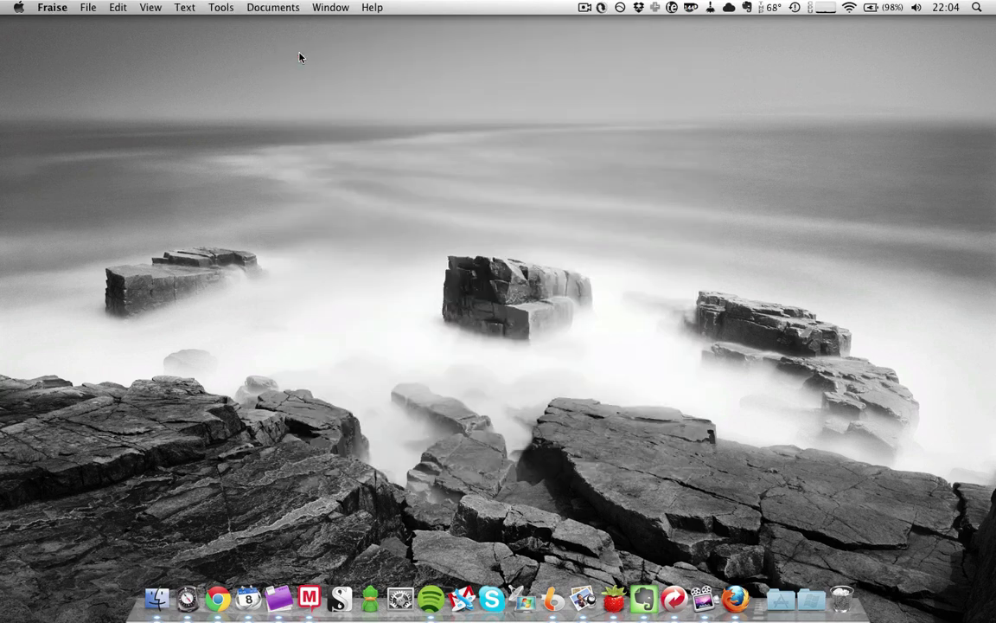
key(super+space)
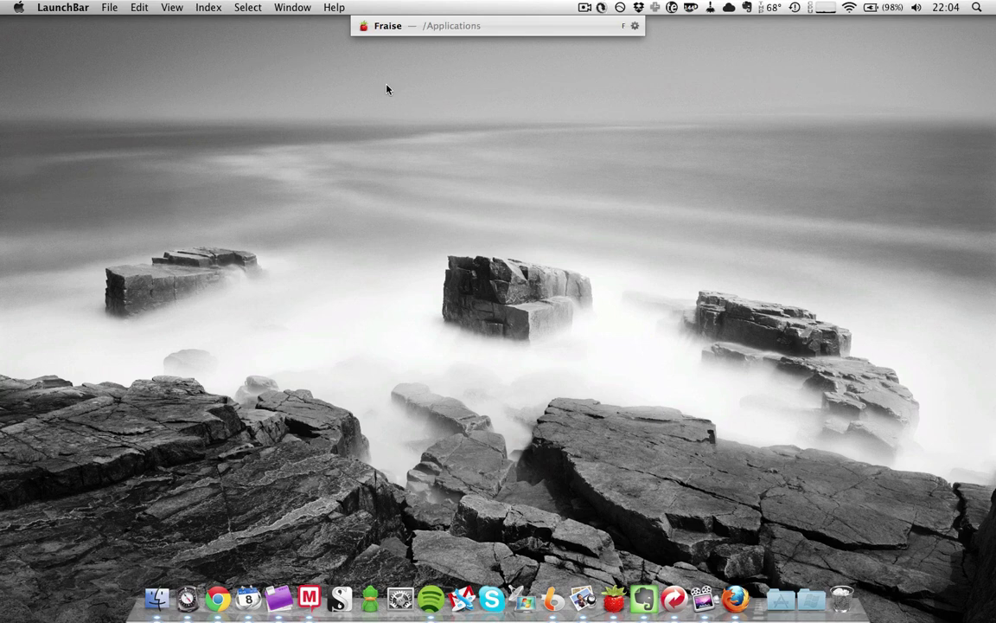
- Choose Flux from the 'f' matches by moving down to it, repeating the search
key(Down)
key(Down)
key(Down)
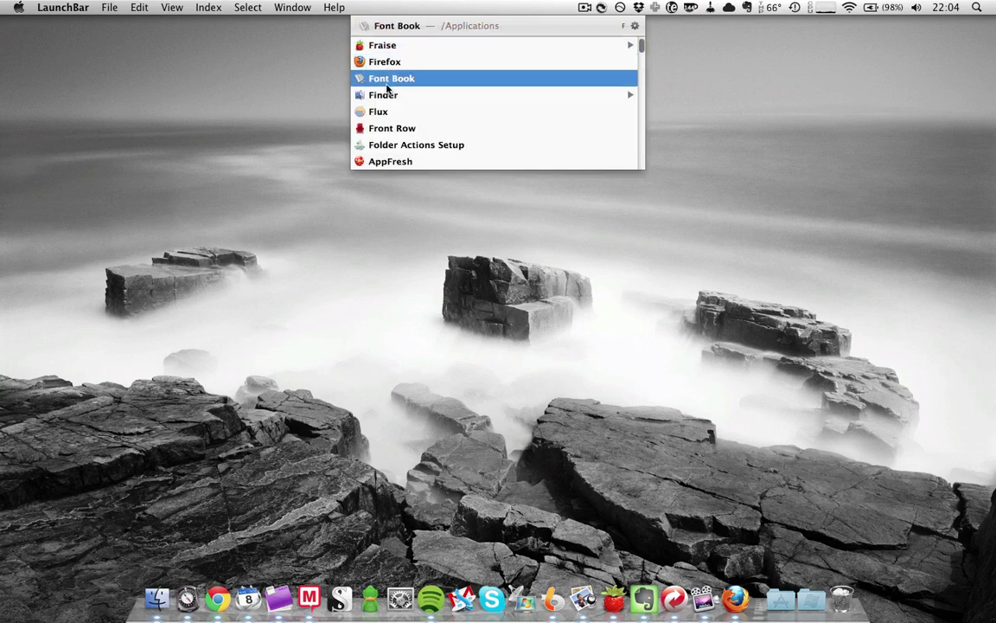
key(Down)
key(Down)
key(Escape)
key(Escape)
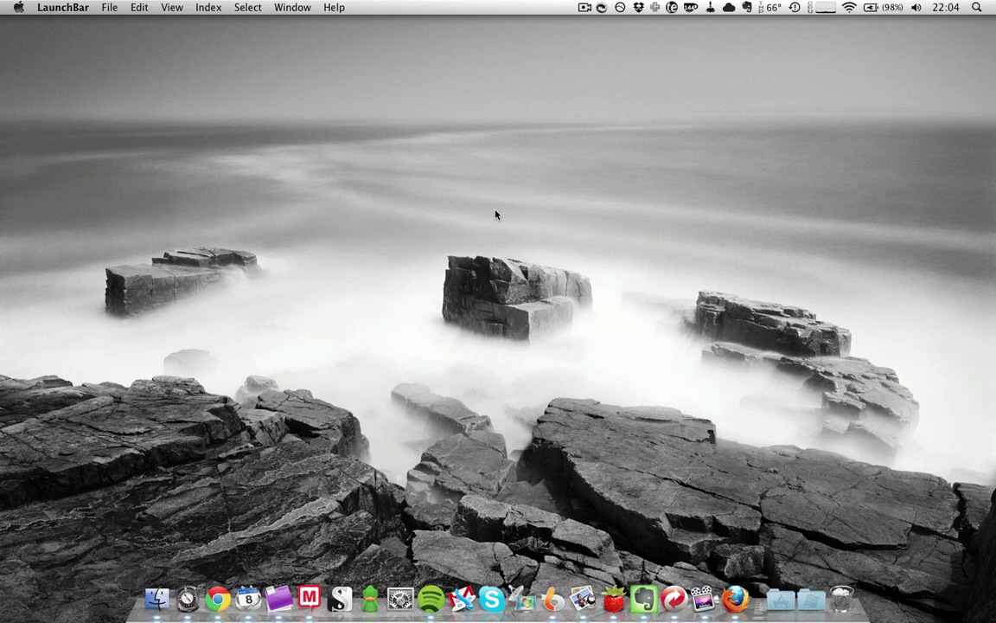
key(super+space)
text(f)
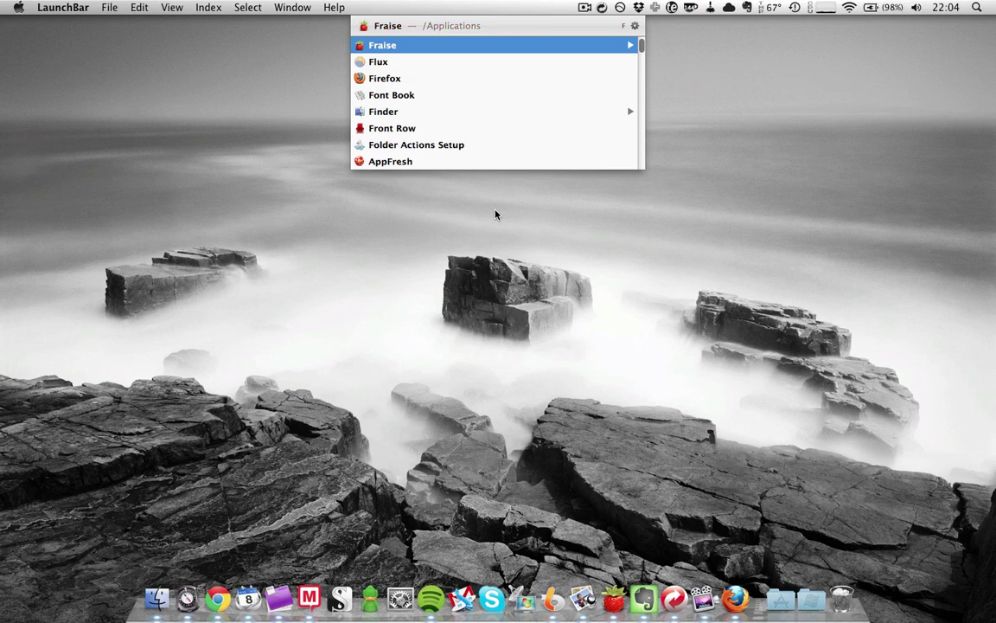
key(Down)
key(Return)
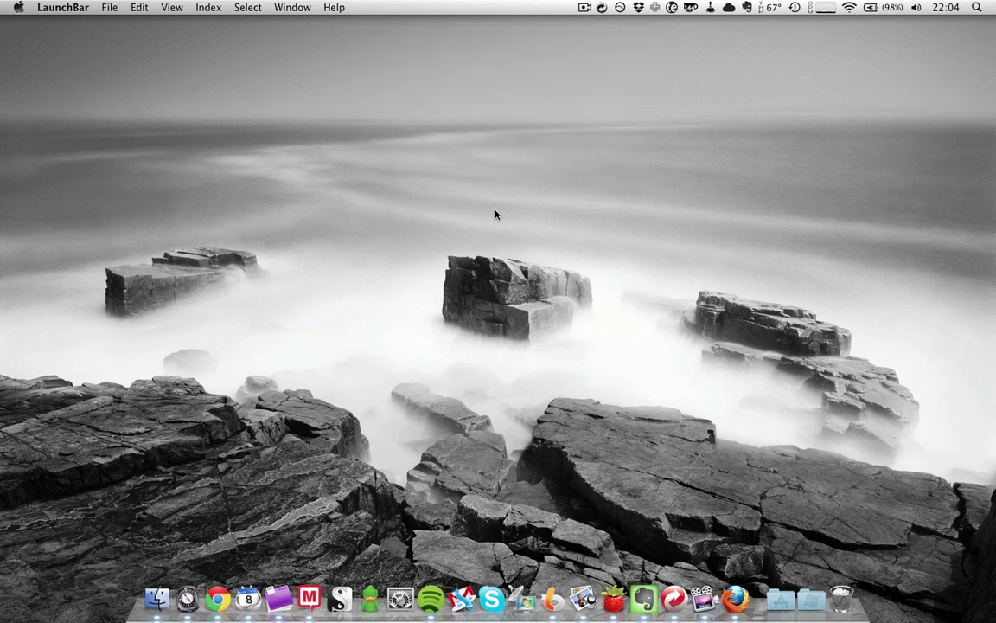
- Search 'f' once more with Flux now ranked first, then dismiss the list
key(super+space)
text(f)
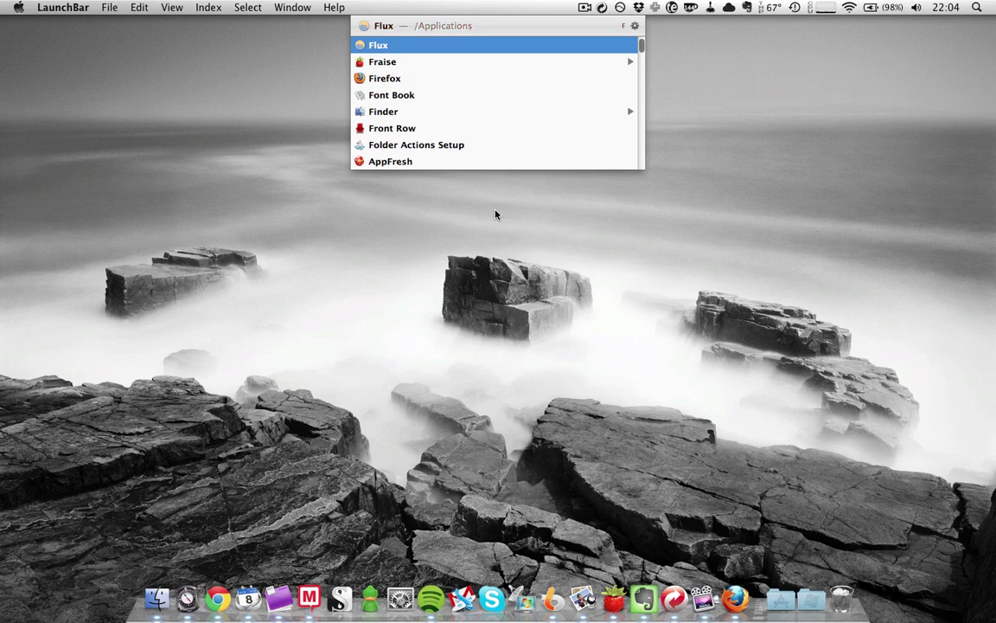
key(Escape)
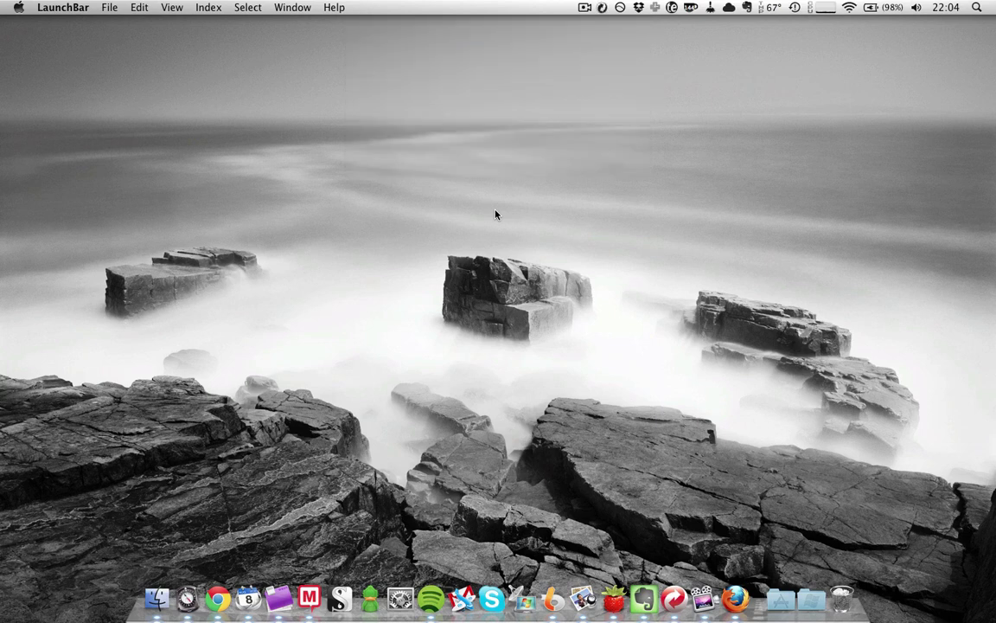
- Search LaunchBar for P and choose pomodoro from the matches, below Preview
key(super+space)
text(f)
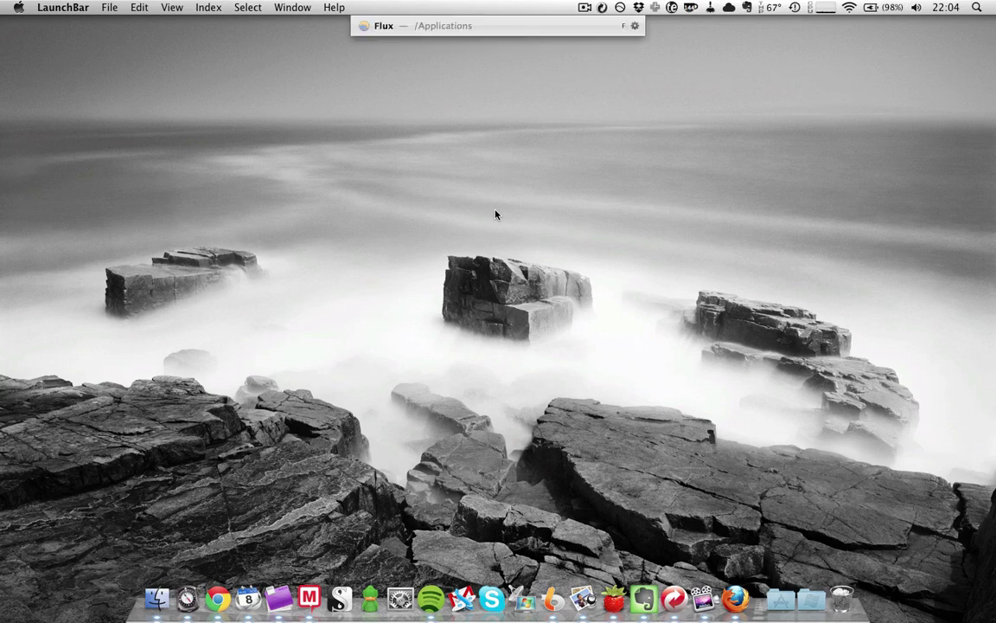
text(p)
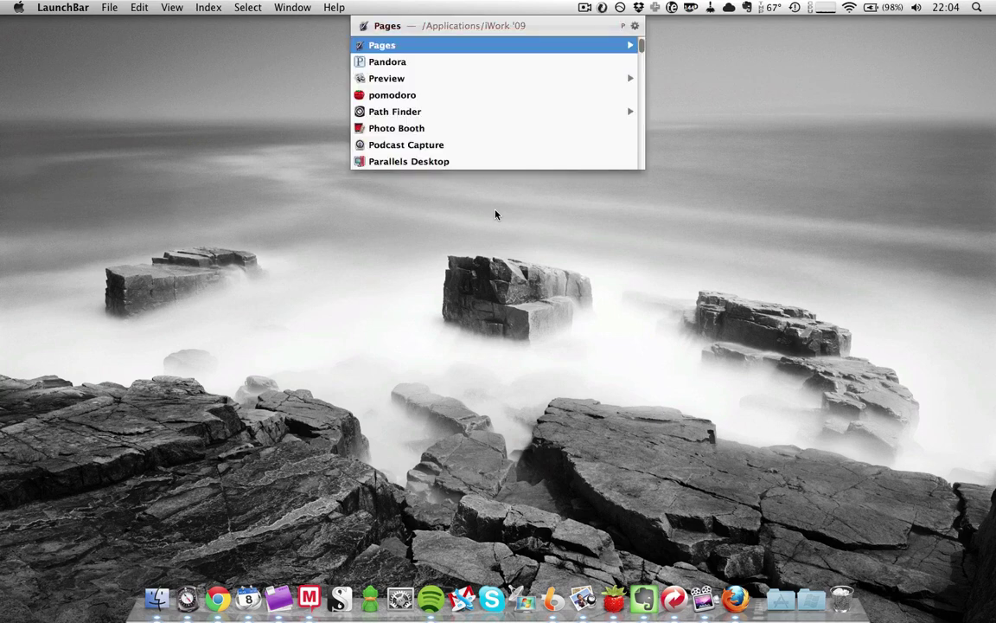
key(Down)
key(Down)
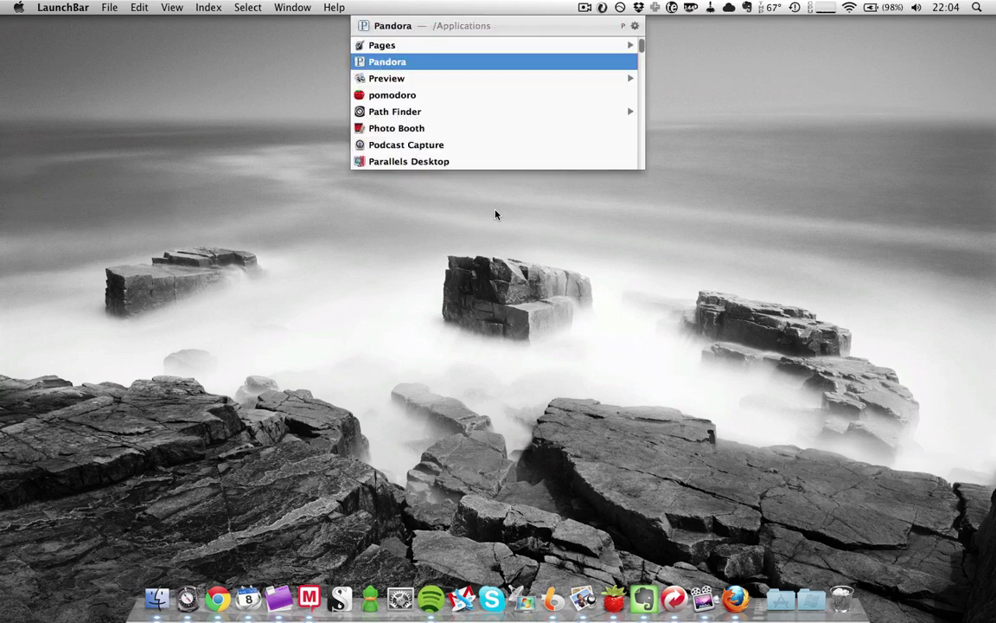
key(Down)
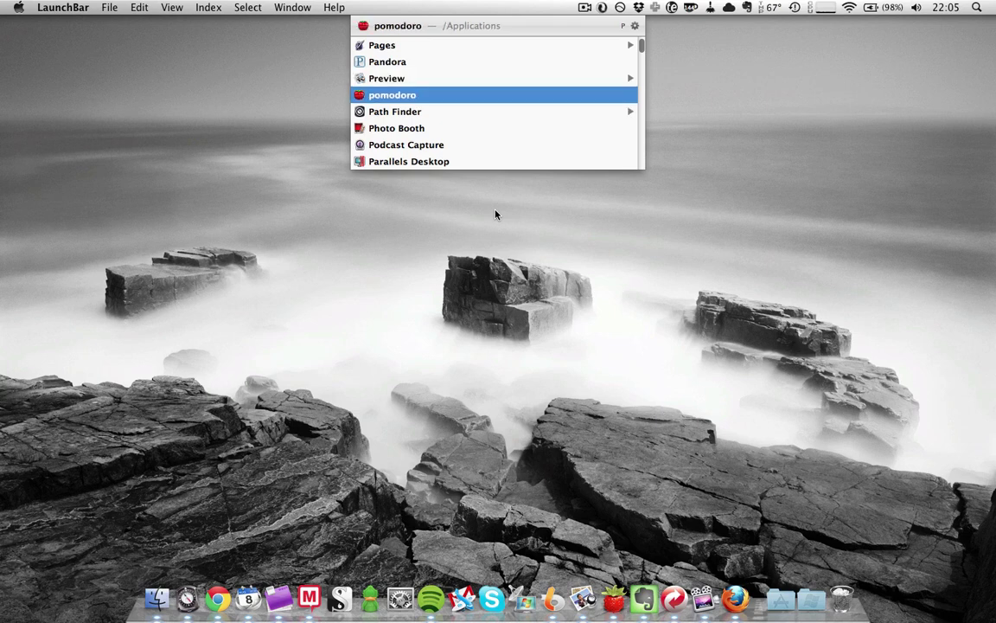
key(Return)
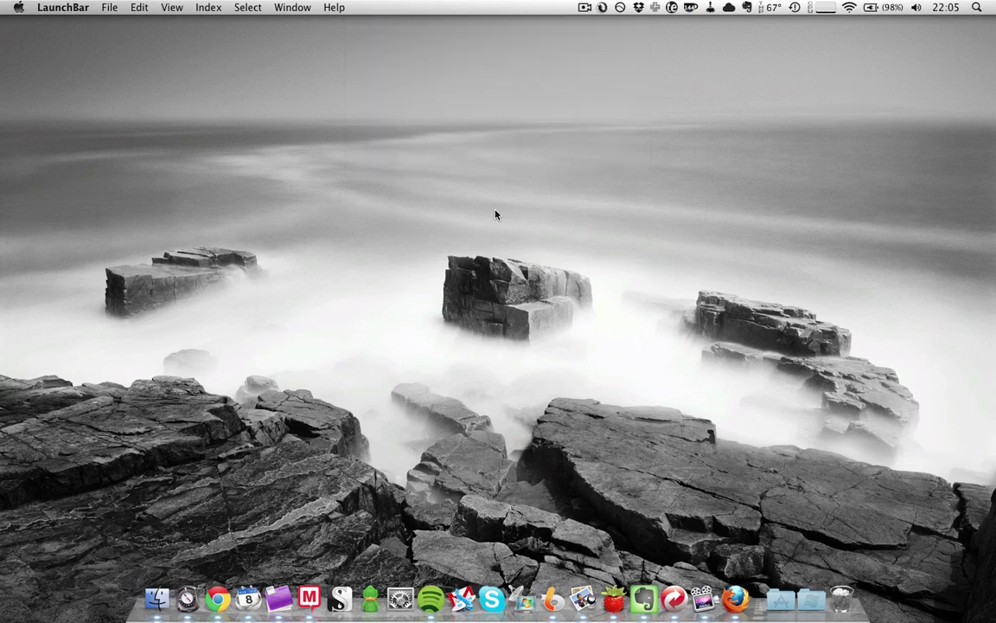